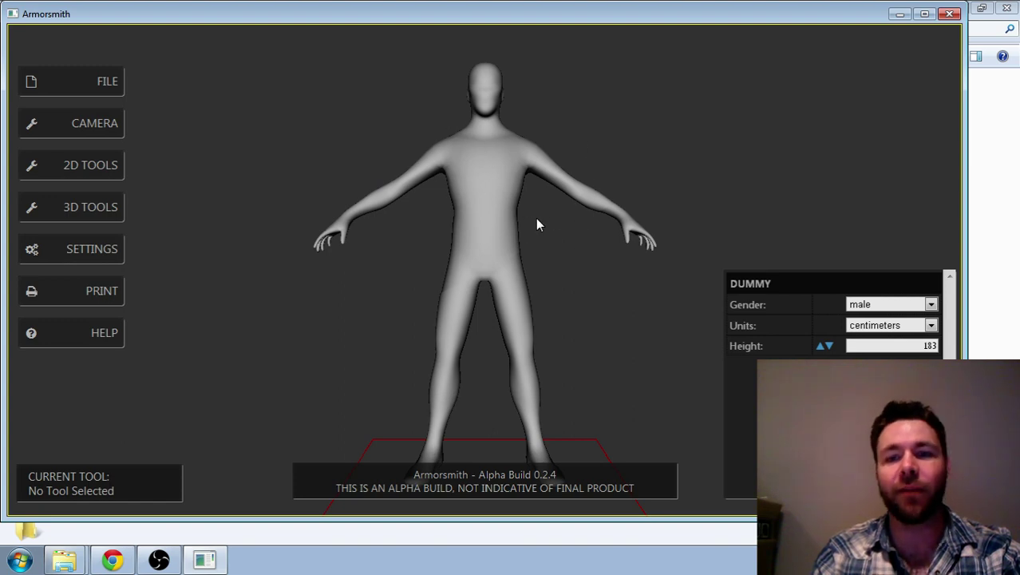
Step: Try a female dummy, switch back to male, and set the height to 190
click(931, 306)
click(918, 329)
click(926, 326)
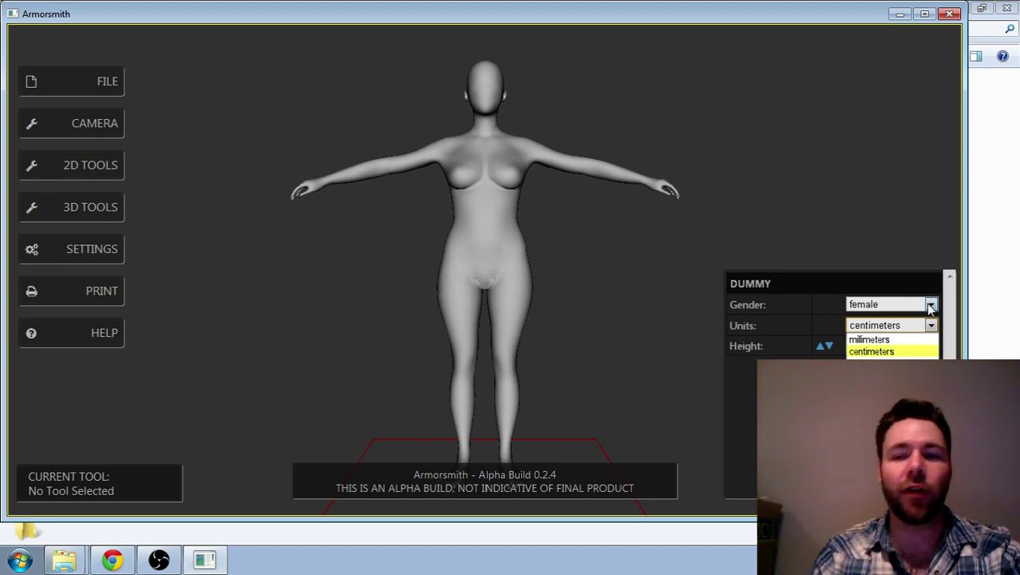
click(931, 306)
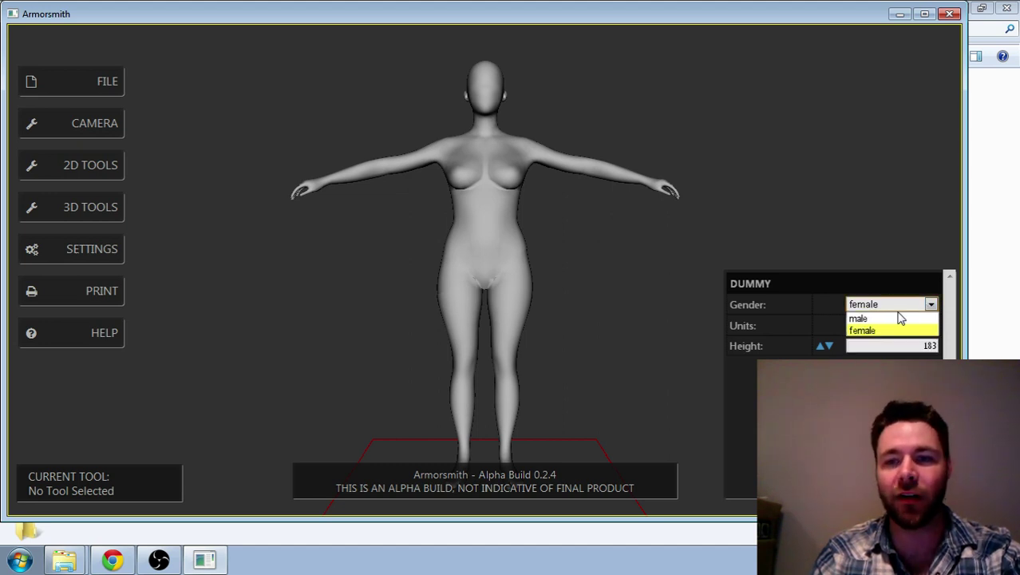
click(896, 318)
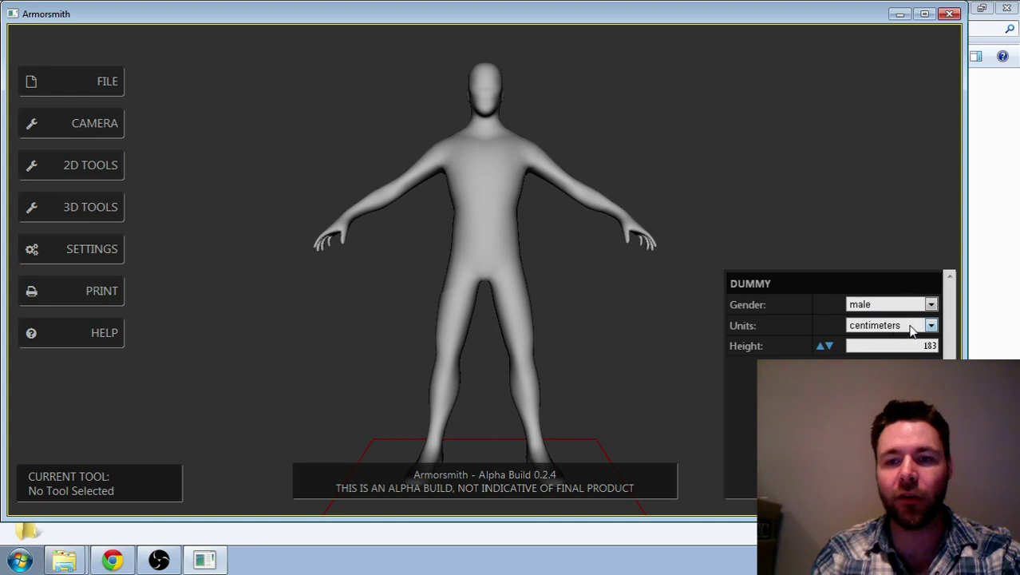
double_click(922, 348)
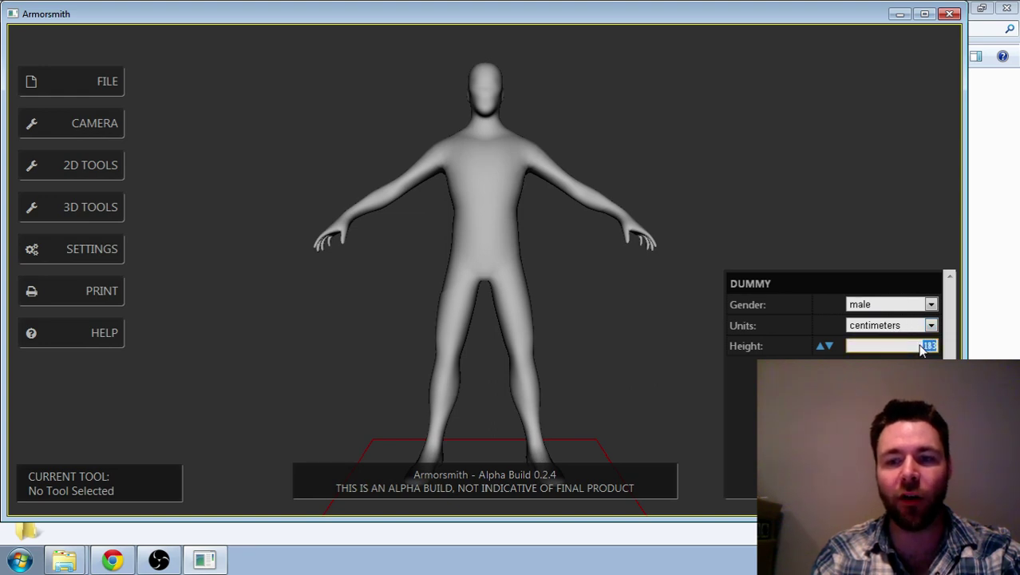
text(190)
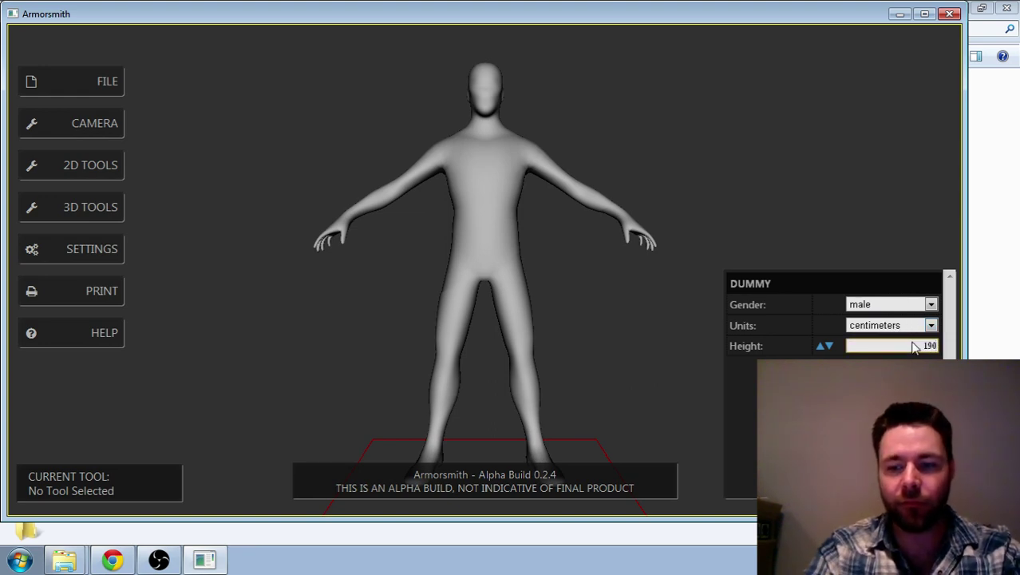
key(Return)
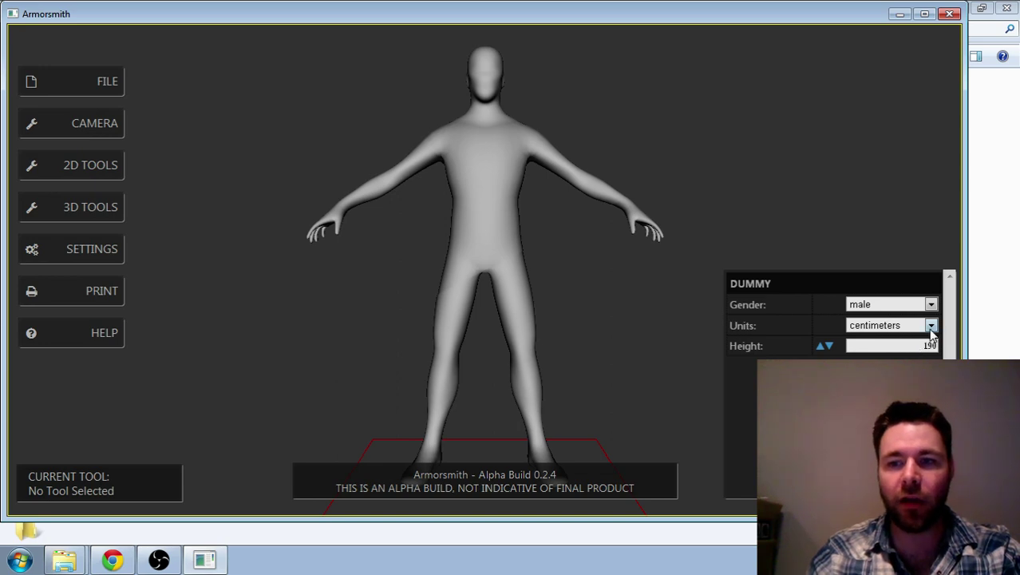
Step: Cycle units through inches and millimetres, settle on centimetres, and set the height back to 183
click(931, 326)
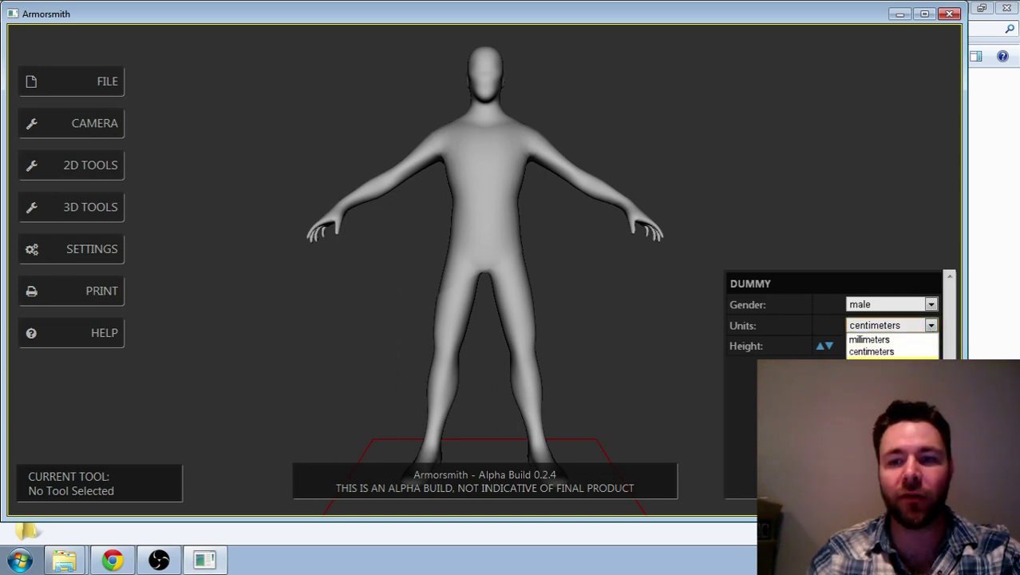
click(911, 363)
click(928, 327)
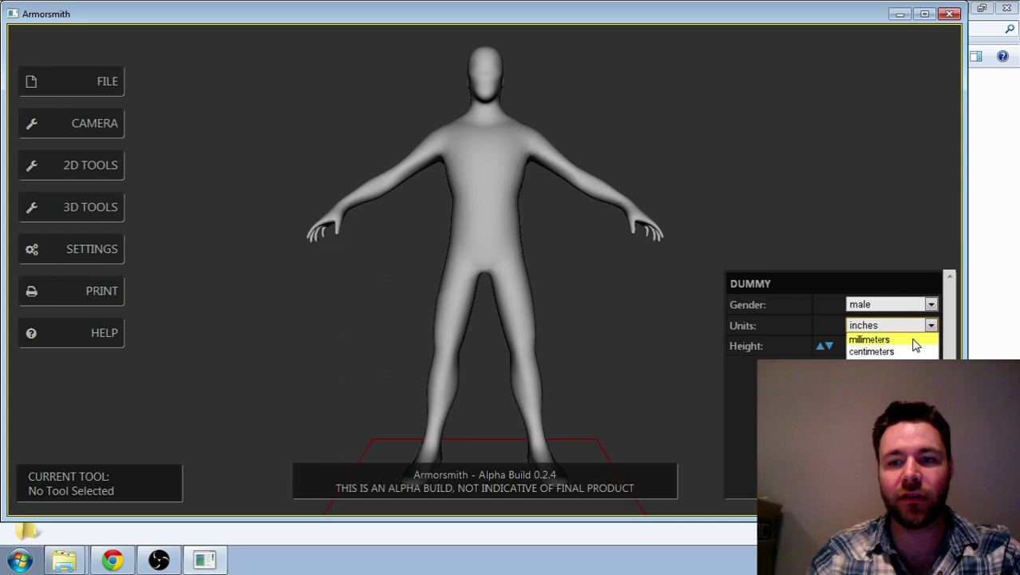
click(916, 342)
click(932, 326)
click(903, 341)
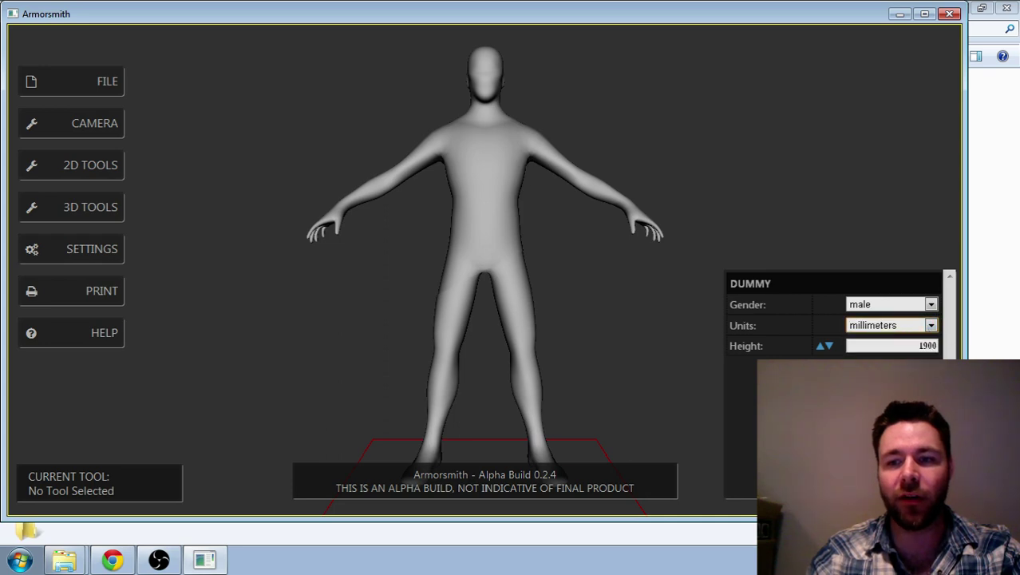
scroll(891, 325, down, 1)
click(931, 326)
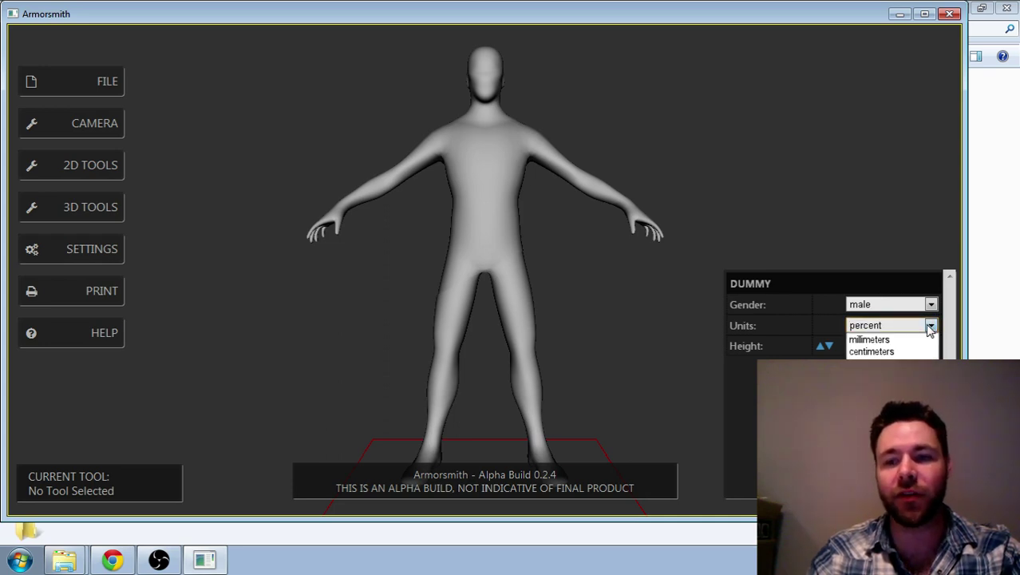
click(887, 351)
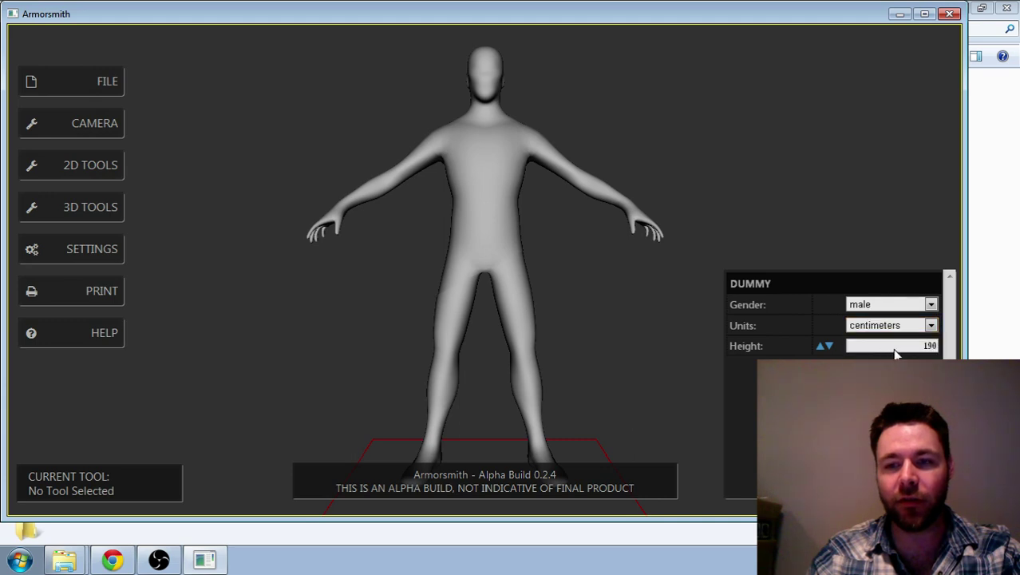
double_click(937, 351)
text(183)
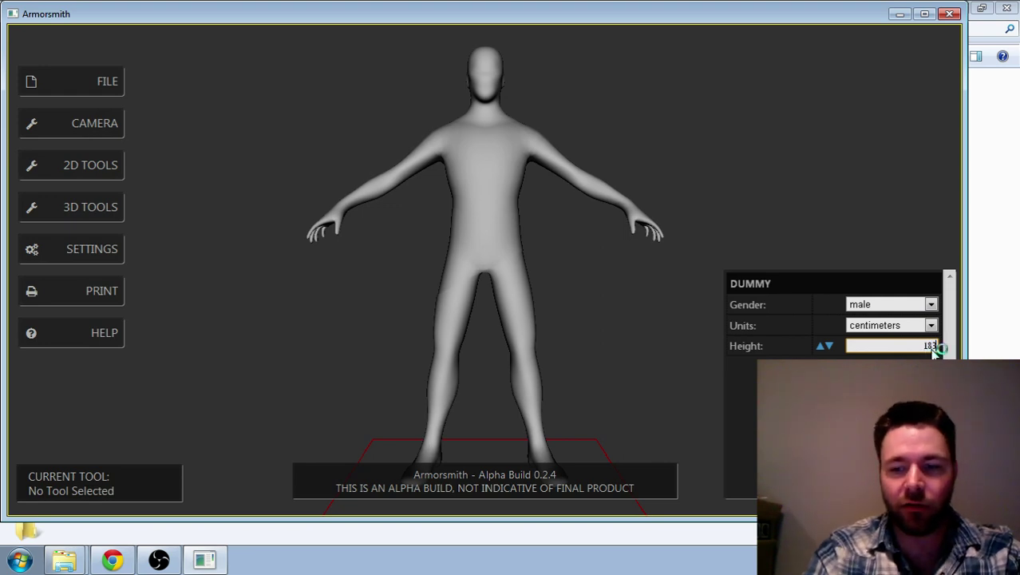
key(Return)
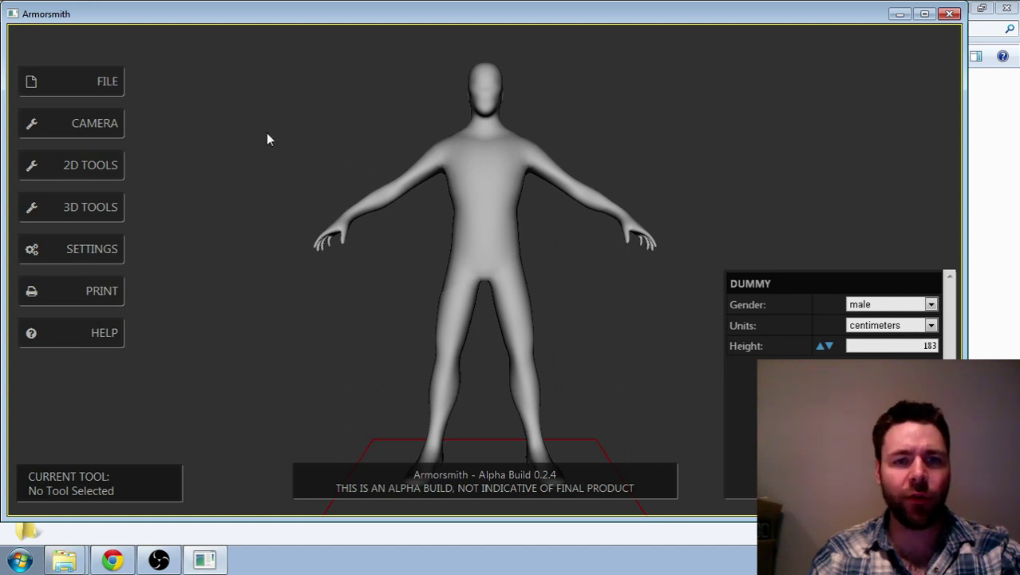
Step: Import the helmet PDO model through FILE > Import
click(107, 81)
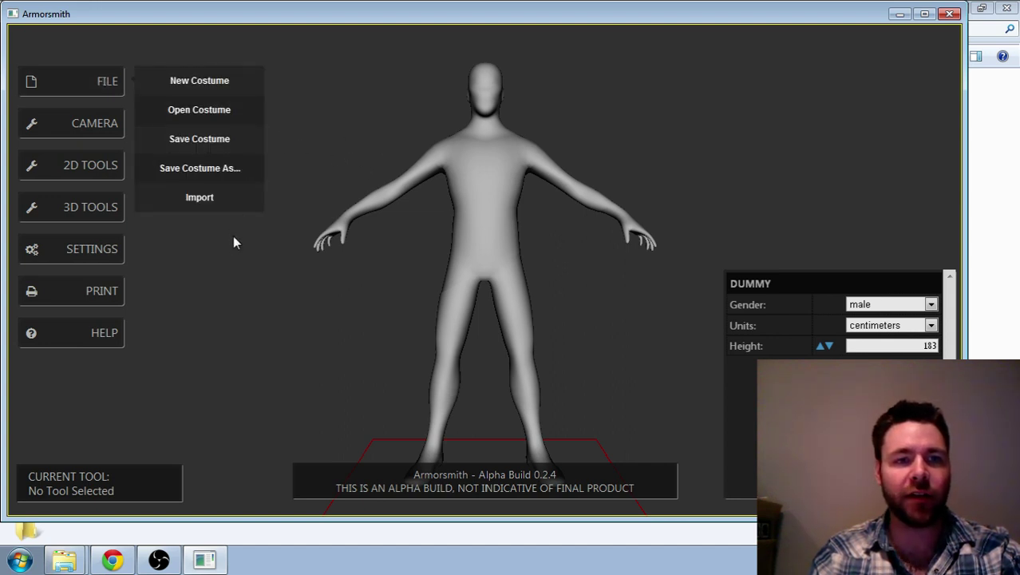
click(222, 195)
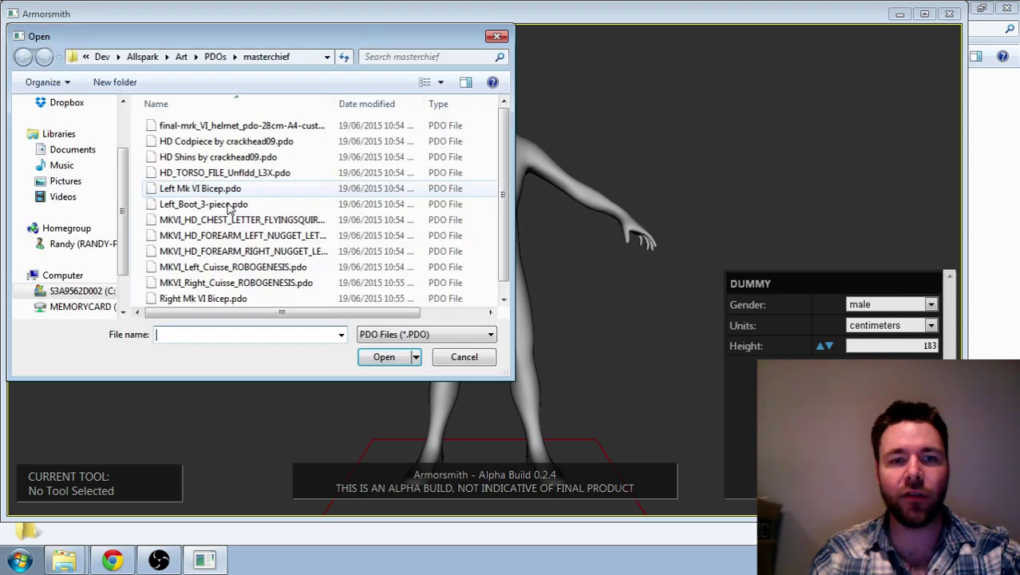
drag(508, 255, 504, 272)
scroll(399, 206, up, 1)
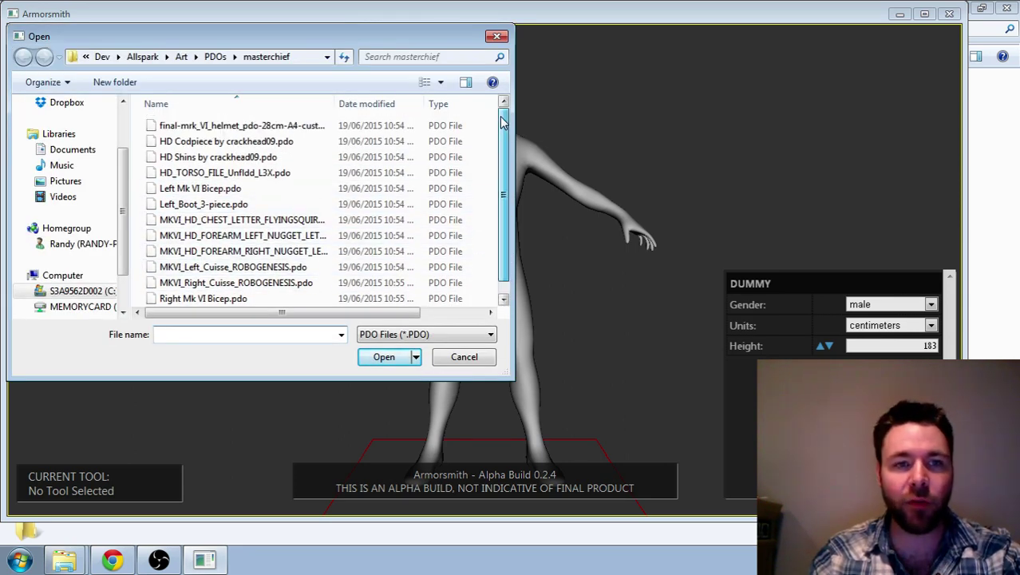
double_click(235, 127)
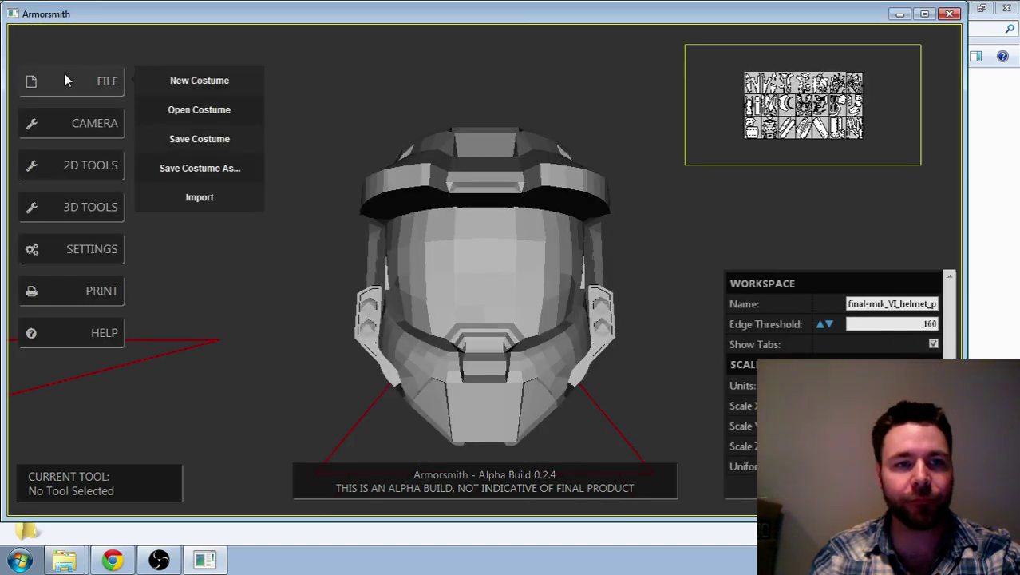
Step: Import the HD_TORSO_FILE_Unfldd_L3X torso and HD Codpiece models
click(207, 200)
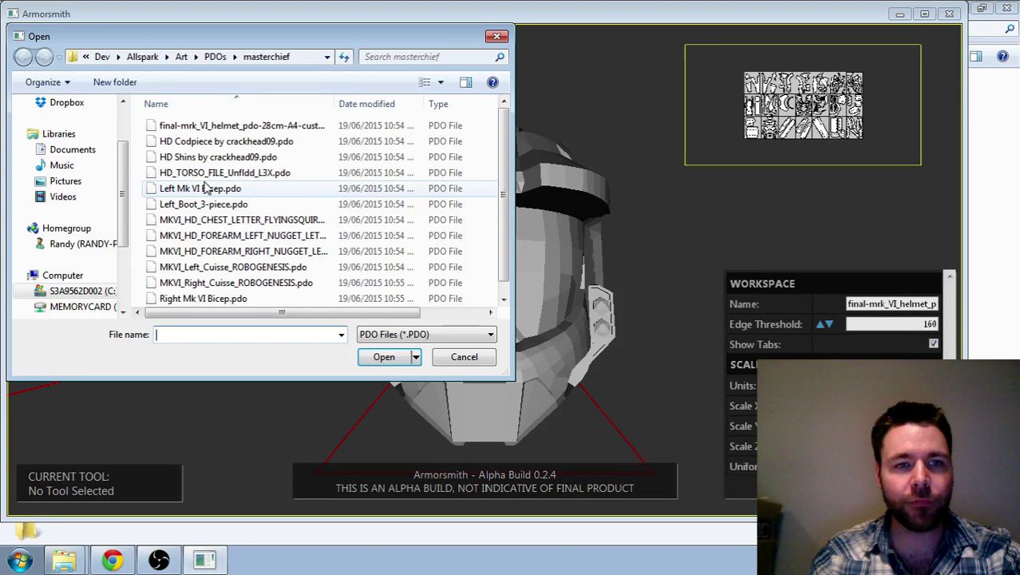
double_click(209, 173)
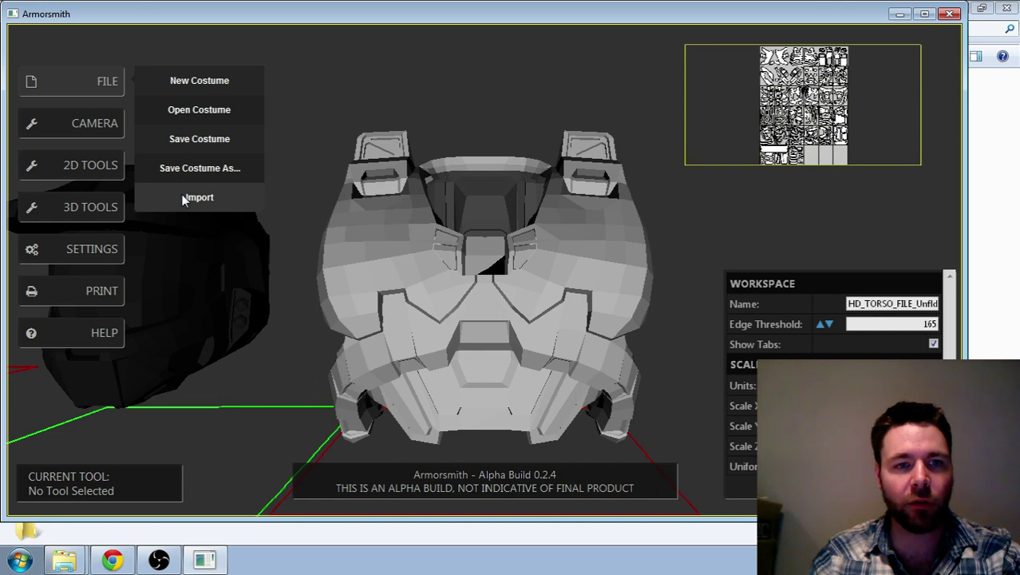
click(183, 199)
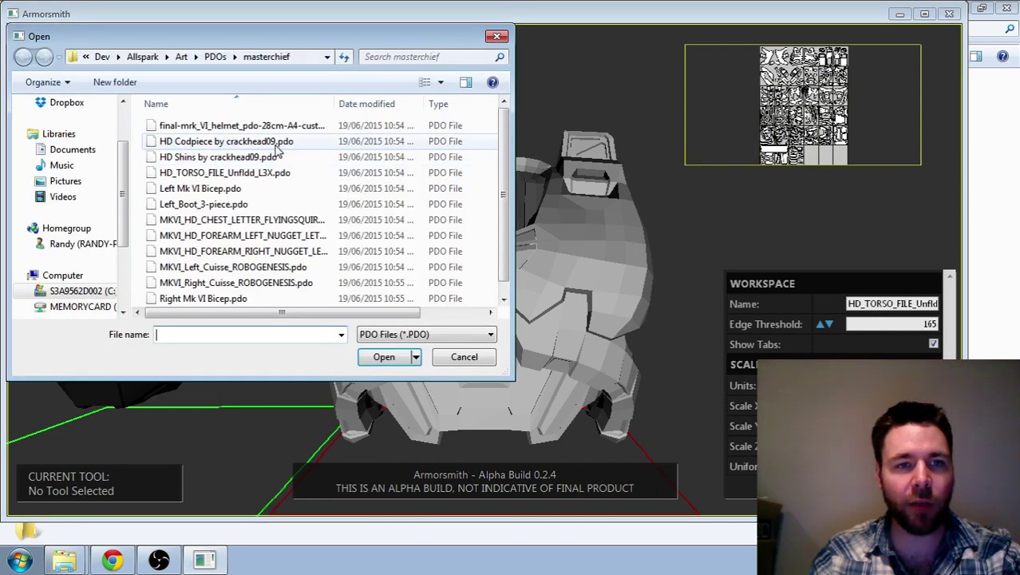
double_click(233, 141)
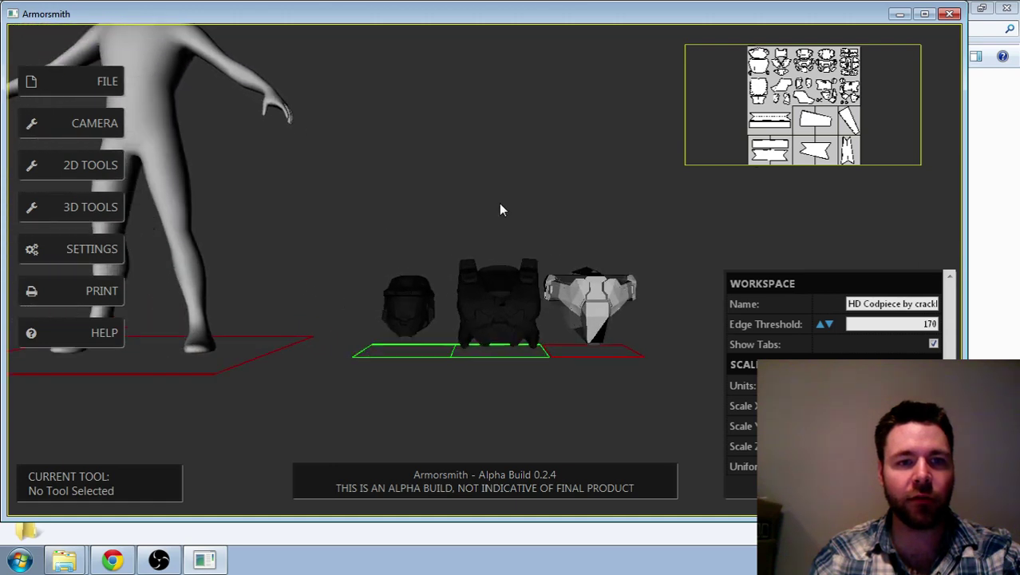
Step: Select the dummy and start the 3D Tools > Attach Parts mode
click(238, 132)
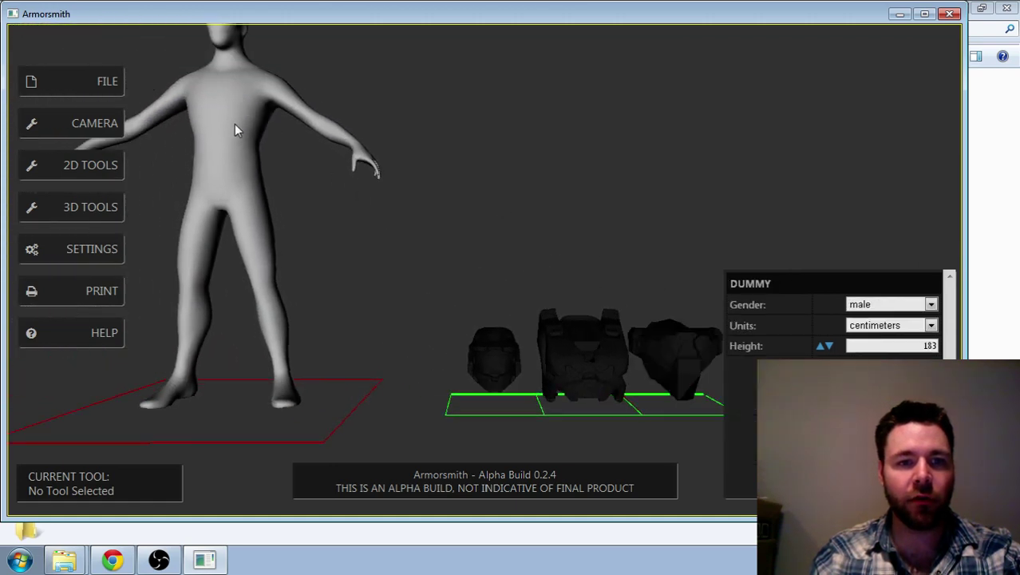
mouse_move(84, 167)
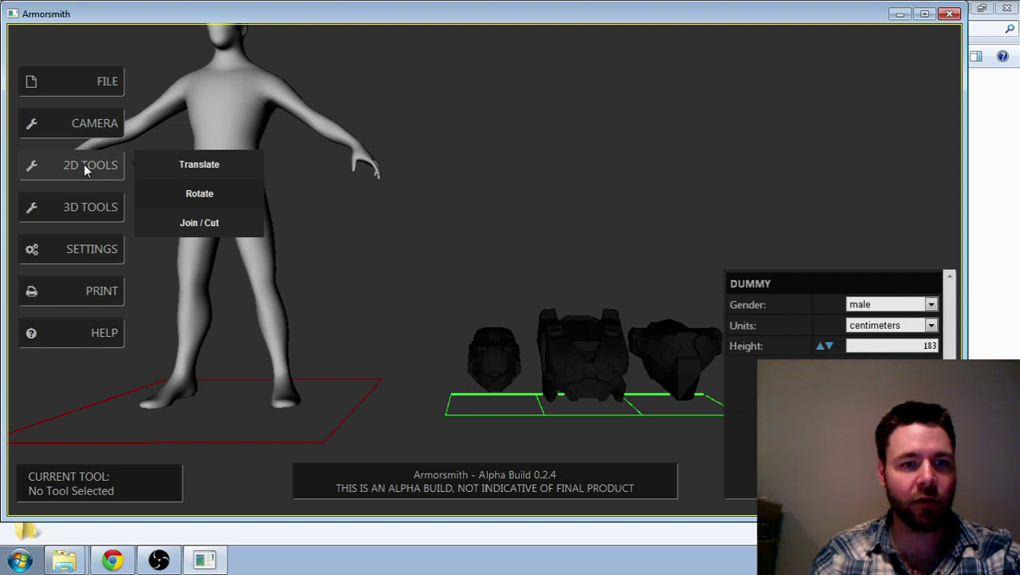
mouse_move(86, 207)
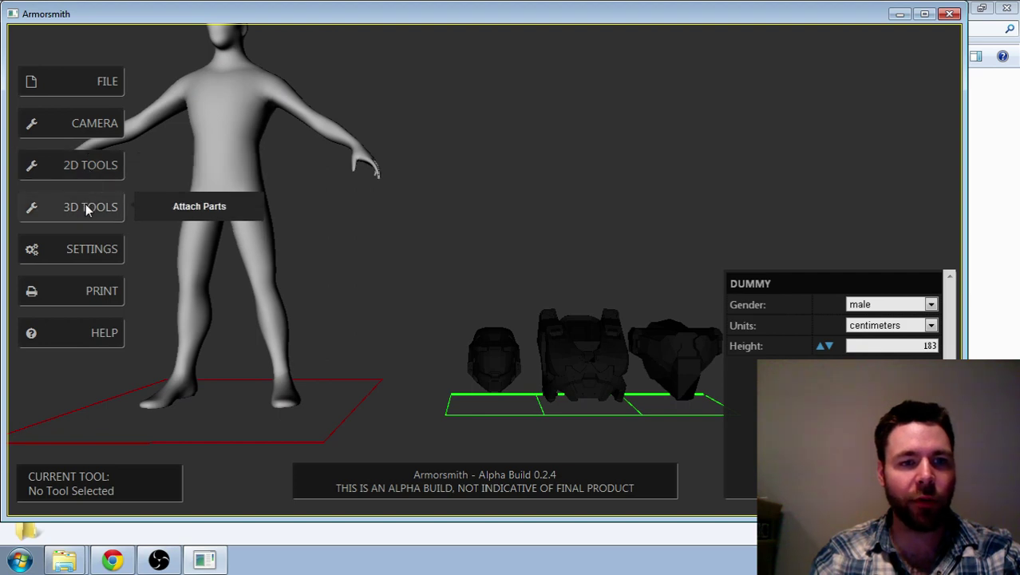
click(212, 209)
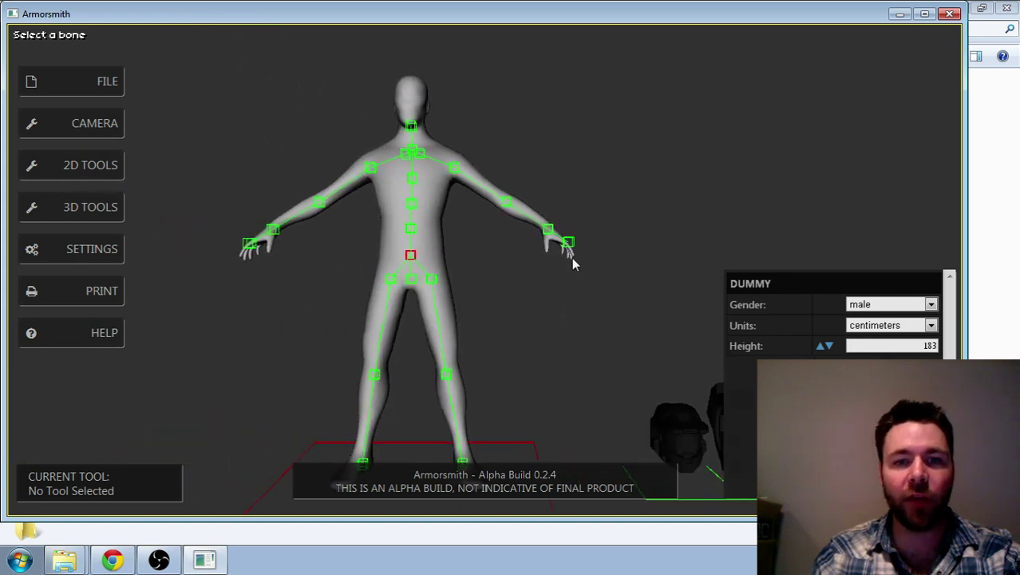
Step: Attach the helmet to the neck bone and raise it onto the dummy's head
middle_drag(572, 257, 243, 113)
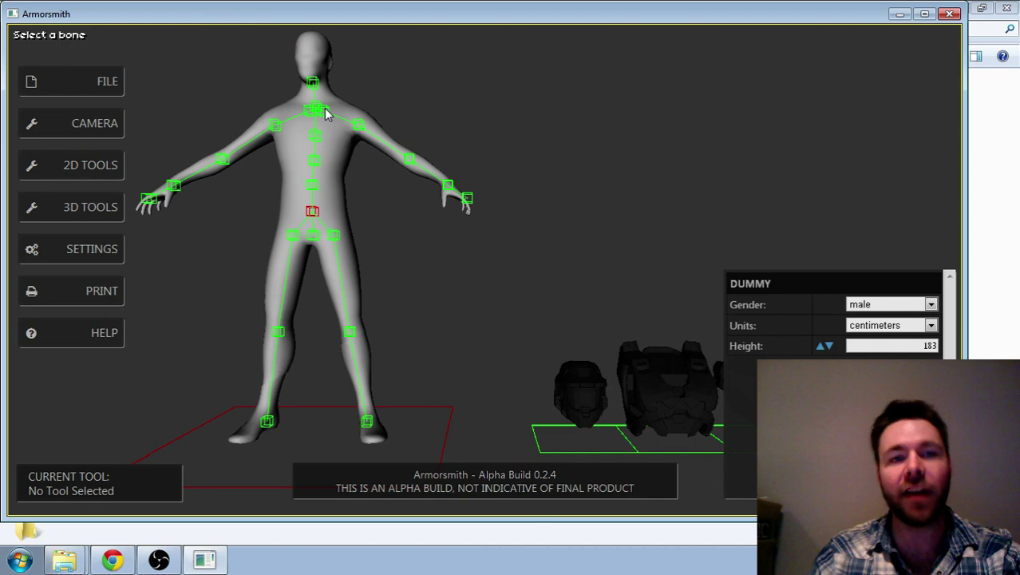
click(313, 84)
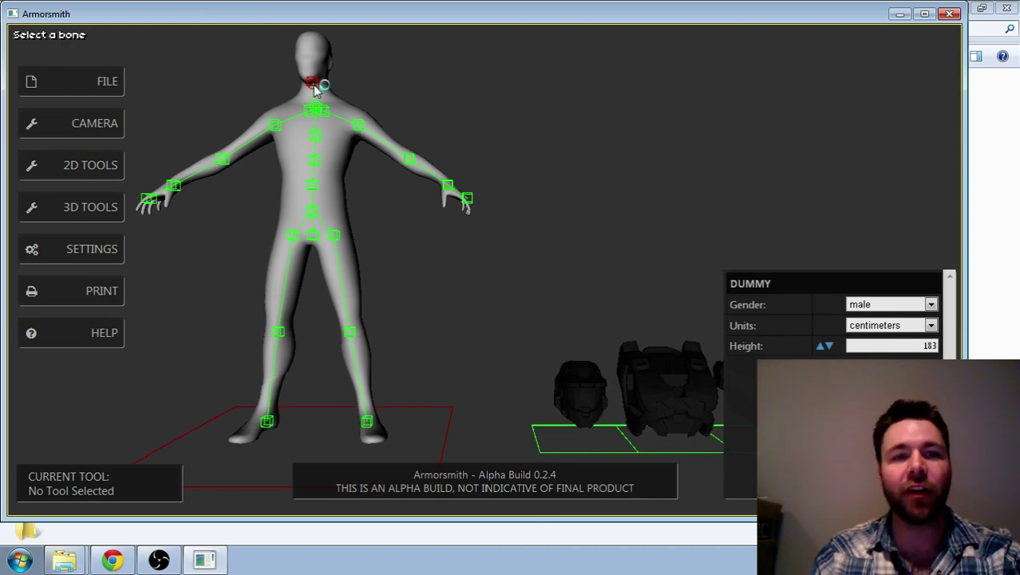
click(584, 411)
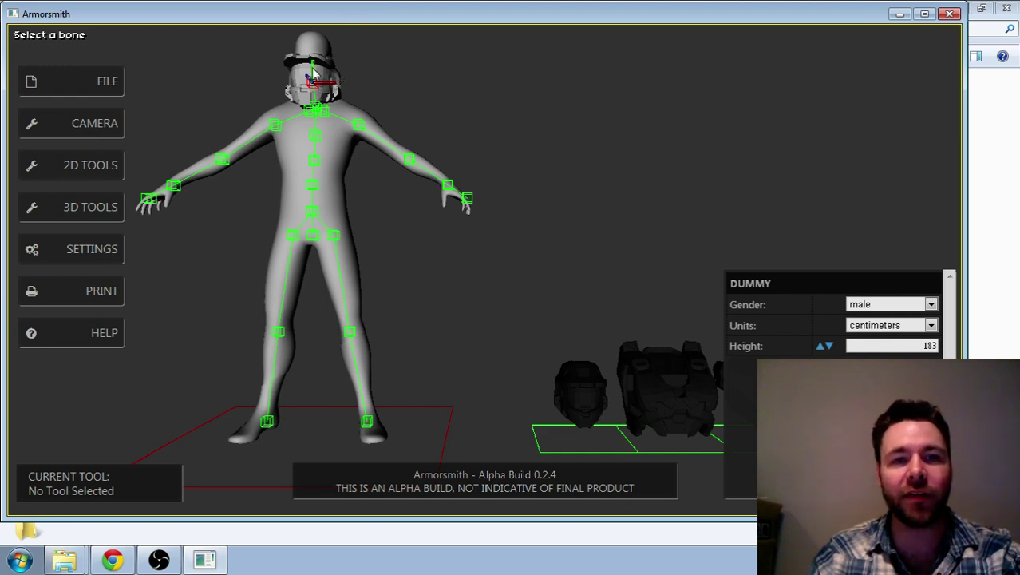
drag(318, 67, 333, 50)
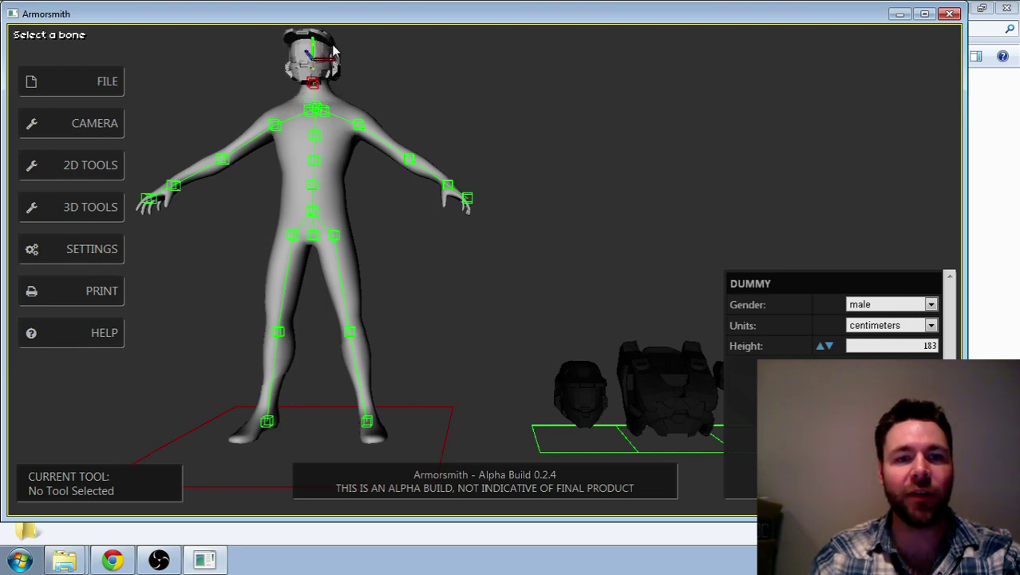
Step: Attach the torso armor to the chest bone and nudge it around the upper body
click(316, 138)
click(661, 401)
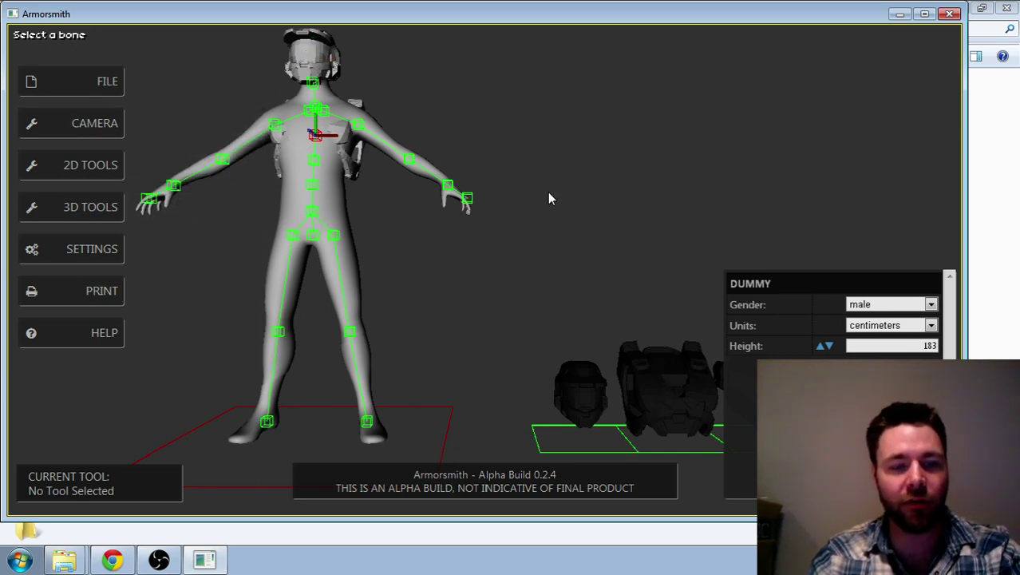
right_drag(588, 182, 316, 141)
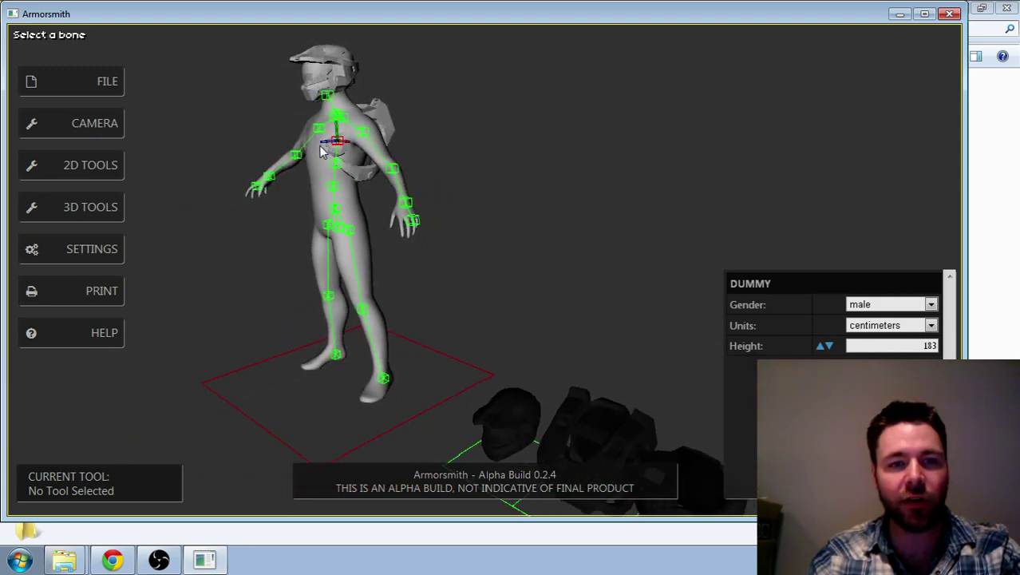
drag(323, 146, 311, 152)
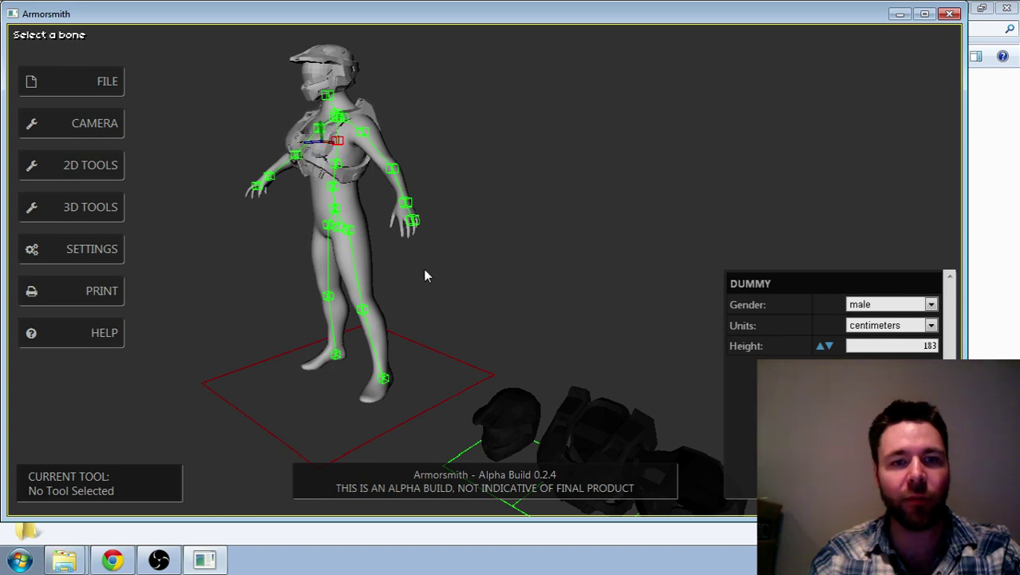
Step: Attach the codpiece to the pelvis bone, shift it around the hips, and tilt the helmeted head slightly
click(339, 214)
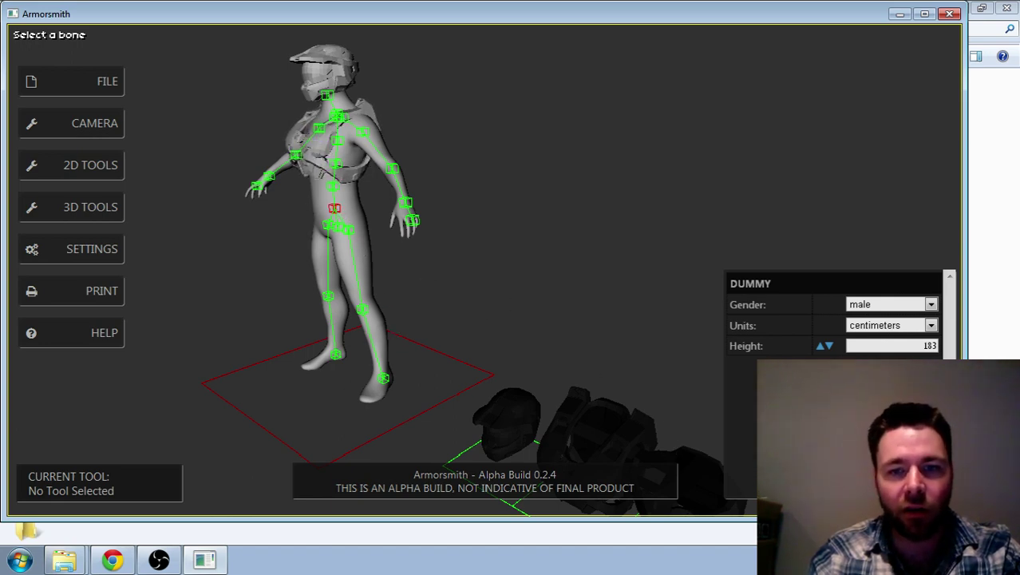
click(699, 472)
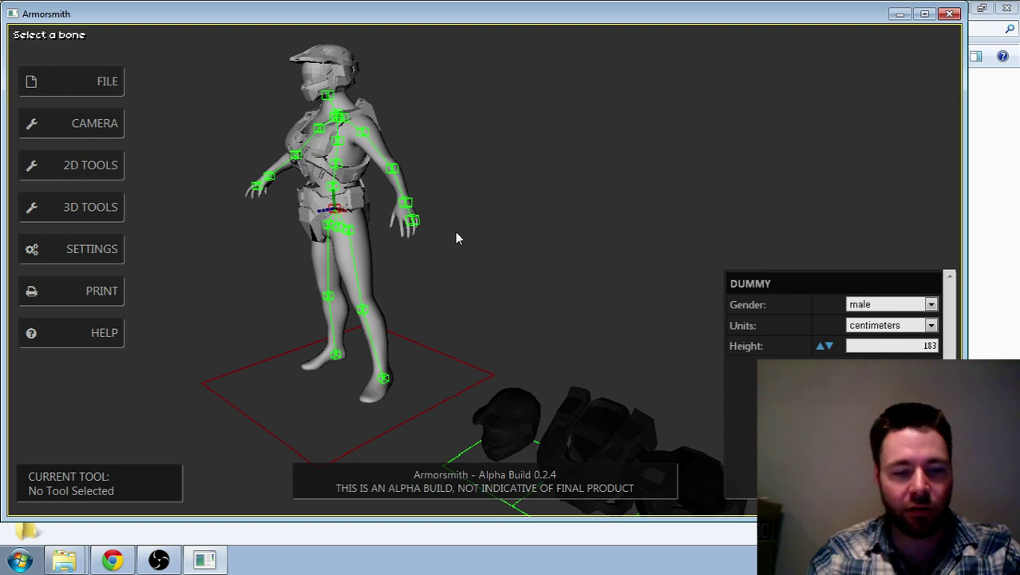
right_drag(434, 227, 496, 225)
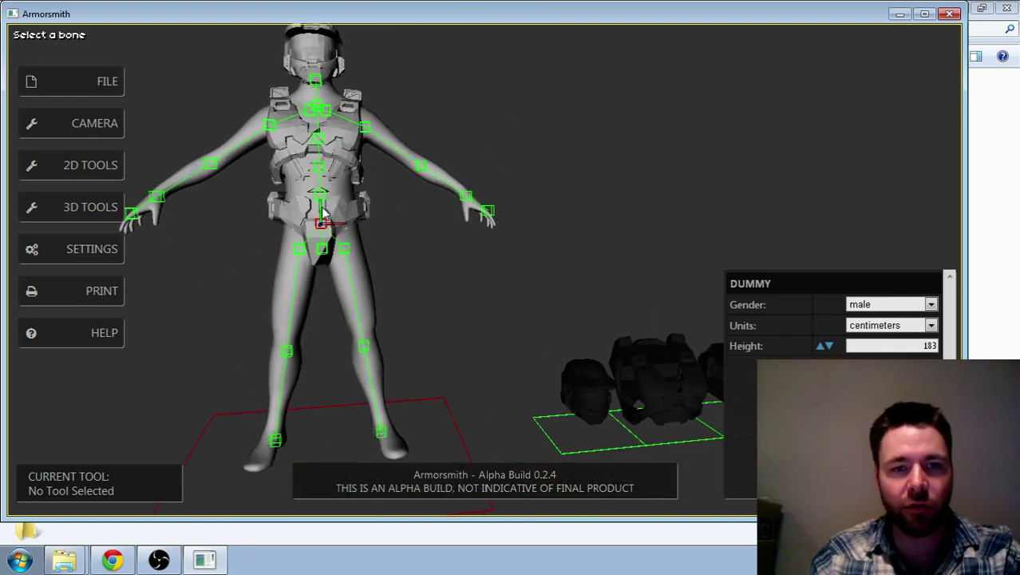
drag(321, 215, 329, 223)
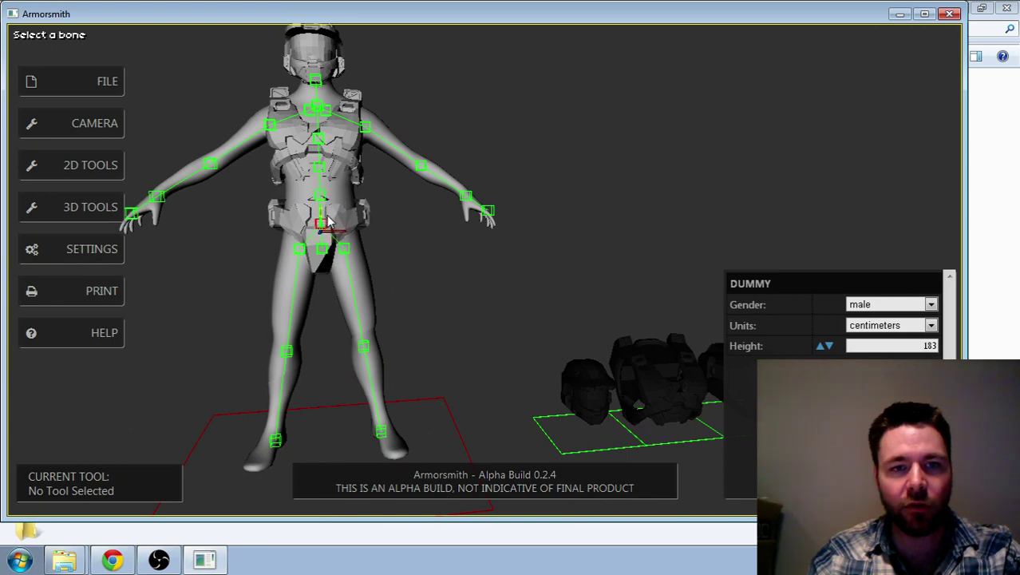
click(315, 62)
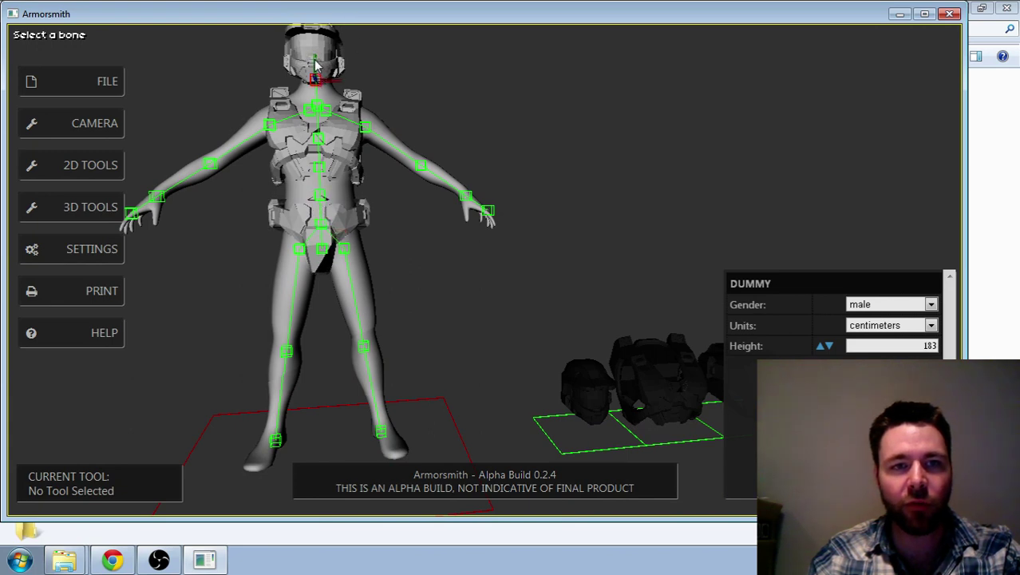
drag(314, 64, 324, 70)
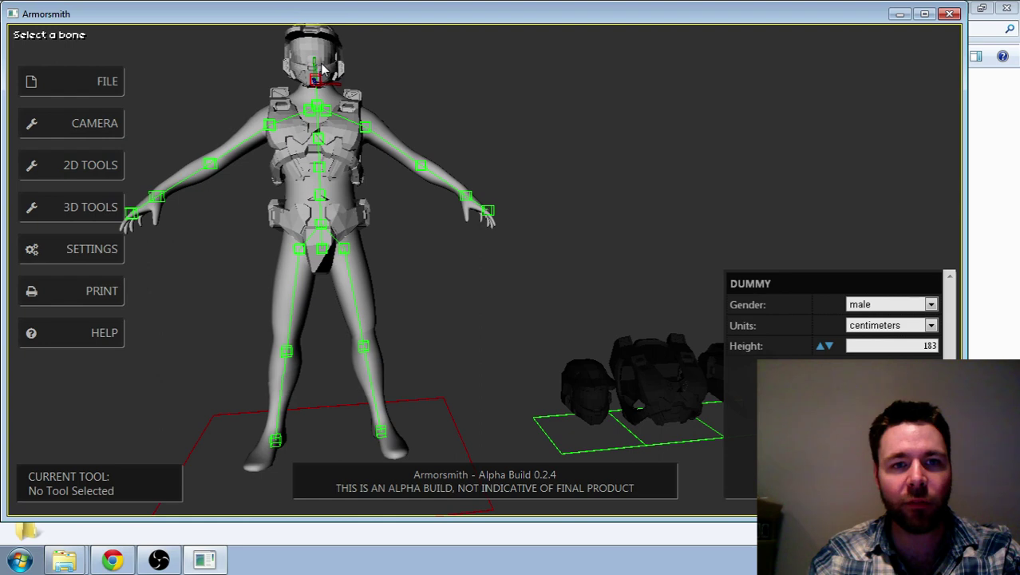
Step: Exit Attach Parts, then select the torso armor to show its workspace settings and unfold preview
mouse_move(66, 209)
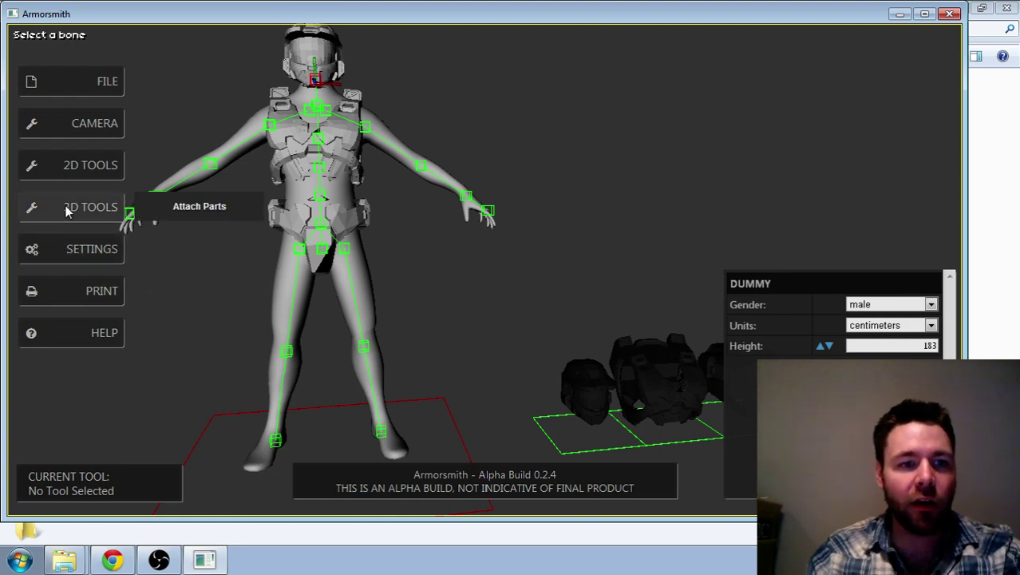
click(231, 208)
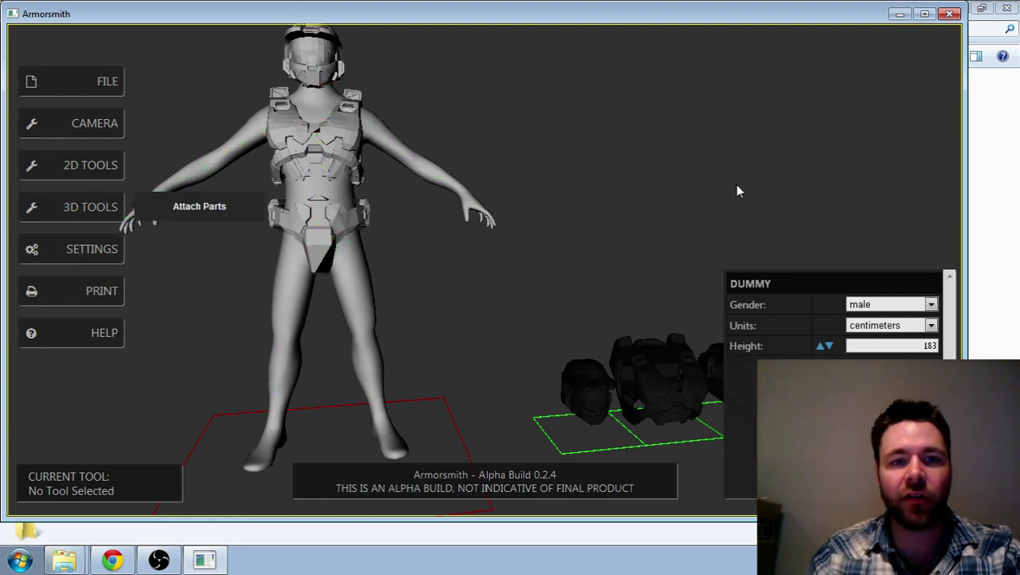
click(673, 389)
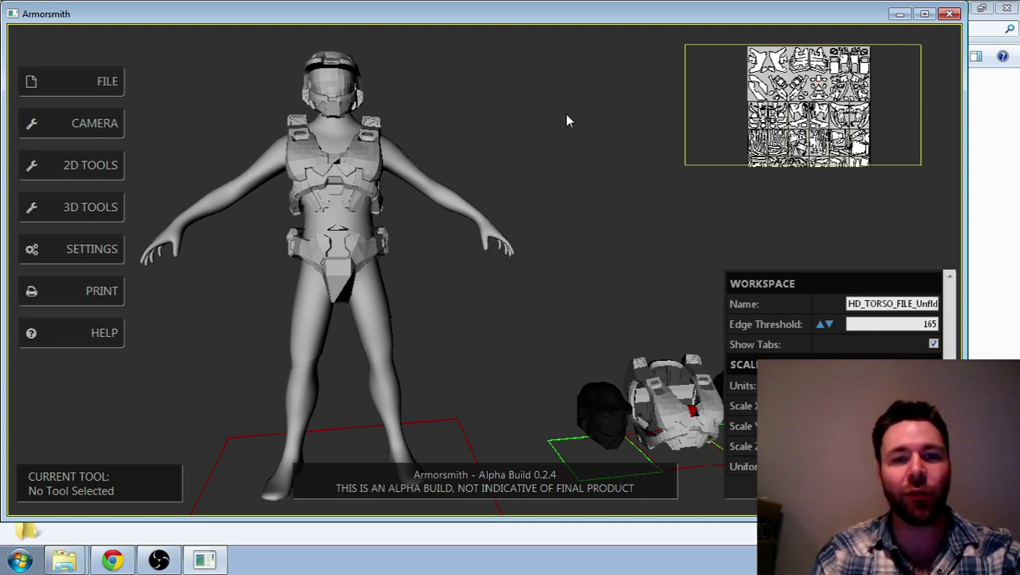
middle_drag(425, 155, 435, 103)
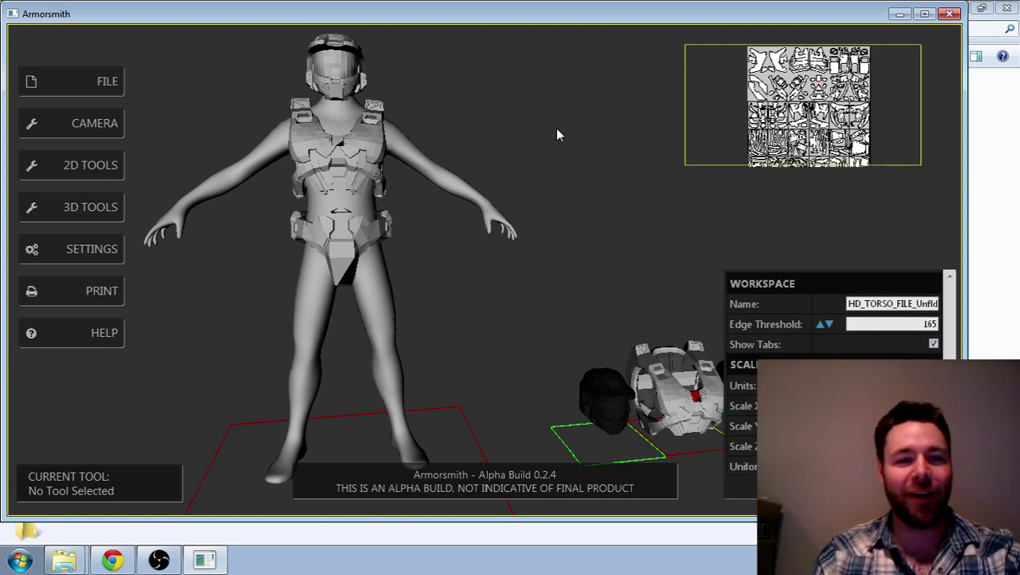
drag(556, 128, 540, 158)
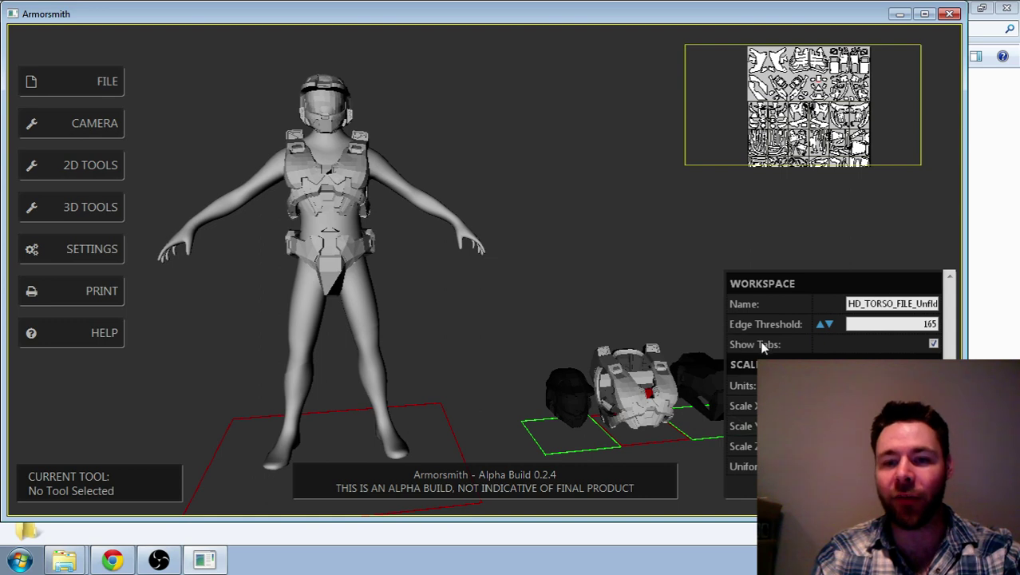
Step: Leave Show Tabs enabled and swap the torso's unfolded pattern into the main view
click(934, 345)
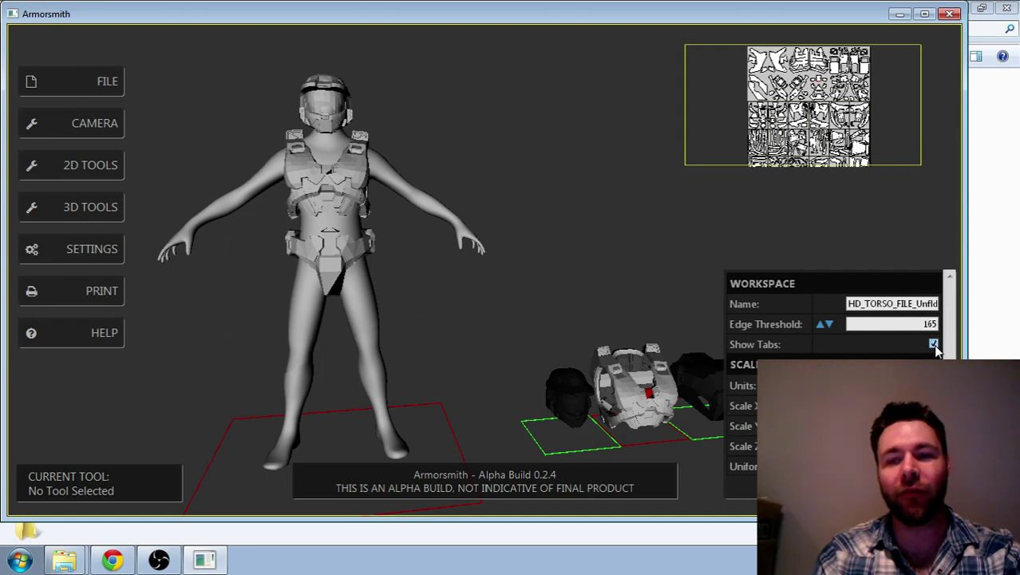
click(934, 344)
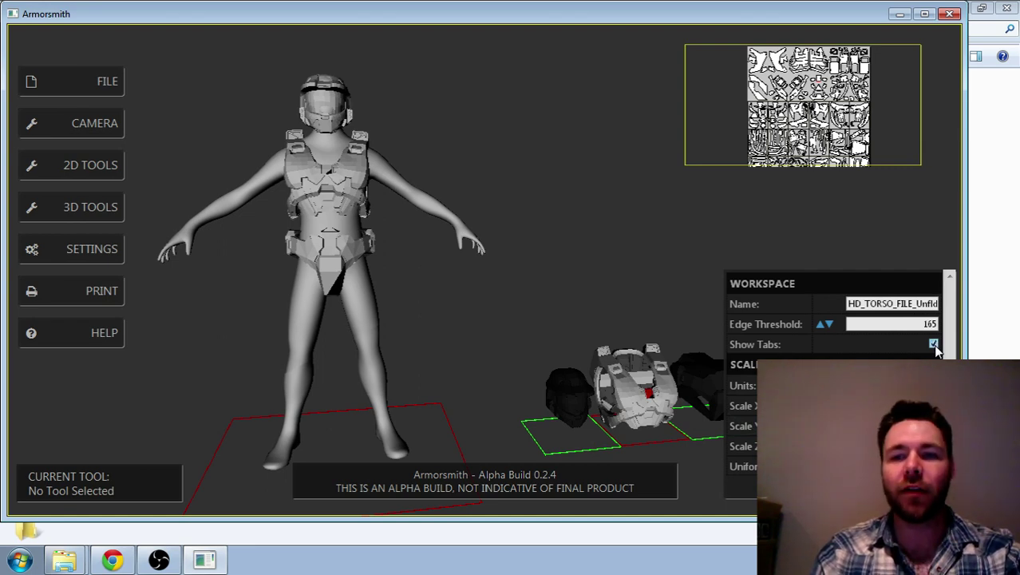
click(933, 344)
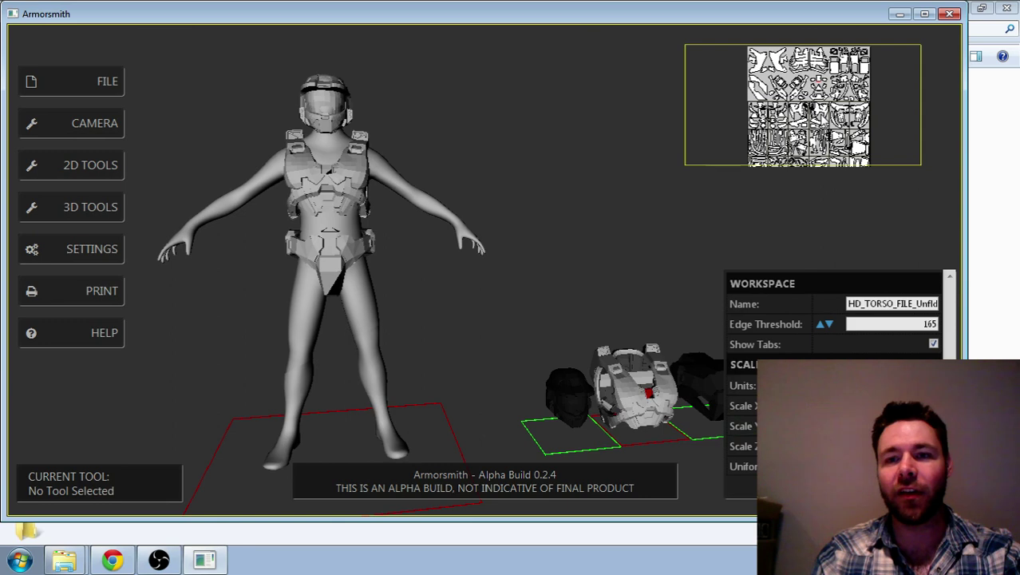
click(803, 104)
Step: Set the torso pattern's edge threshold to 175 and return the main view to the 3D model
click(929, 325)
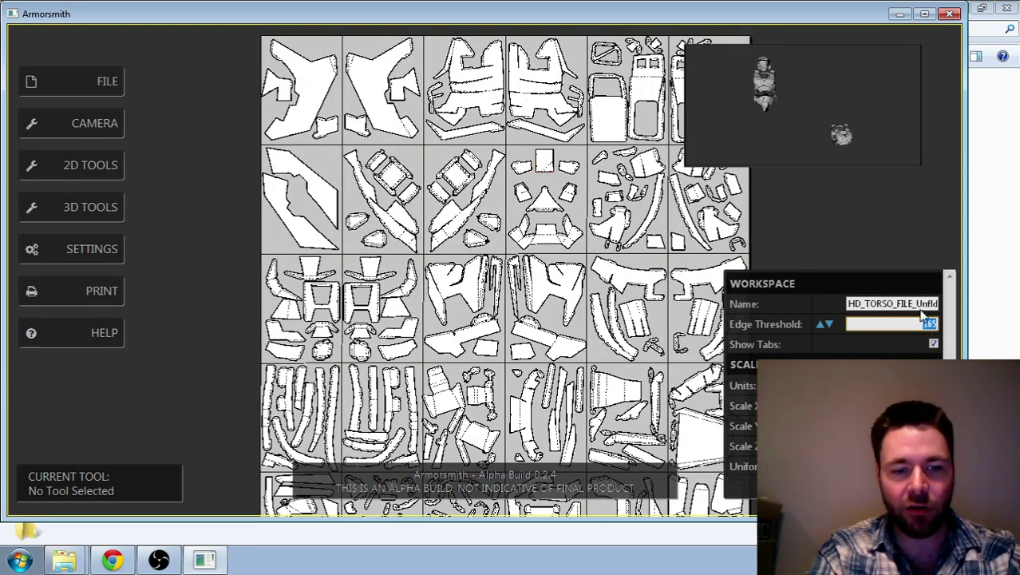
text(175)
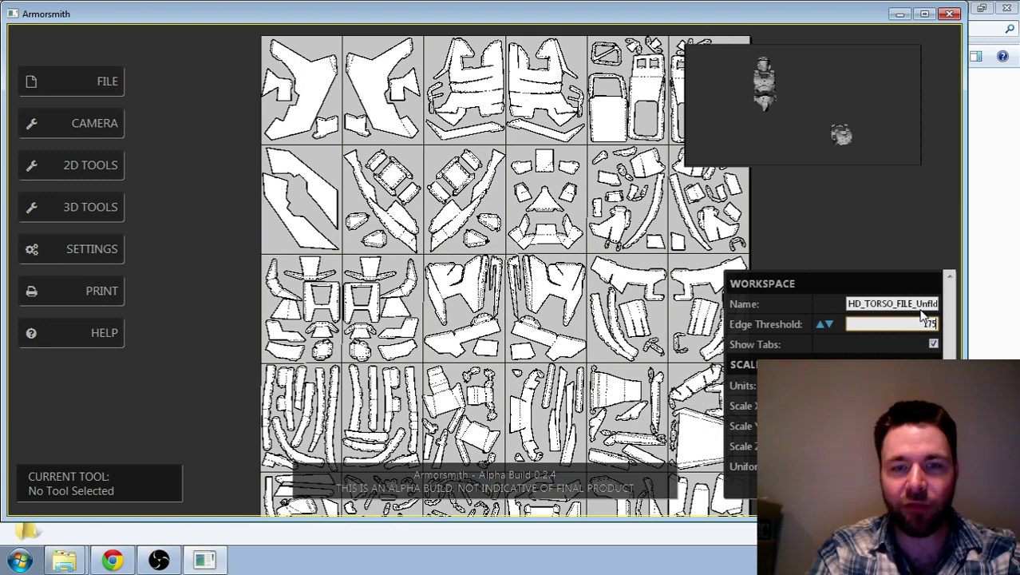
key(Return)
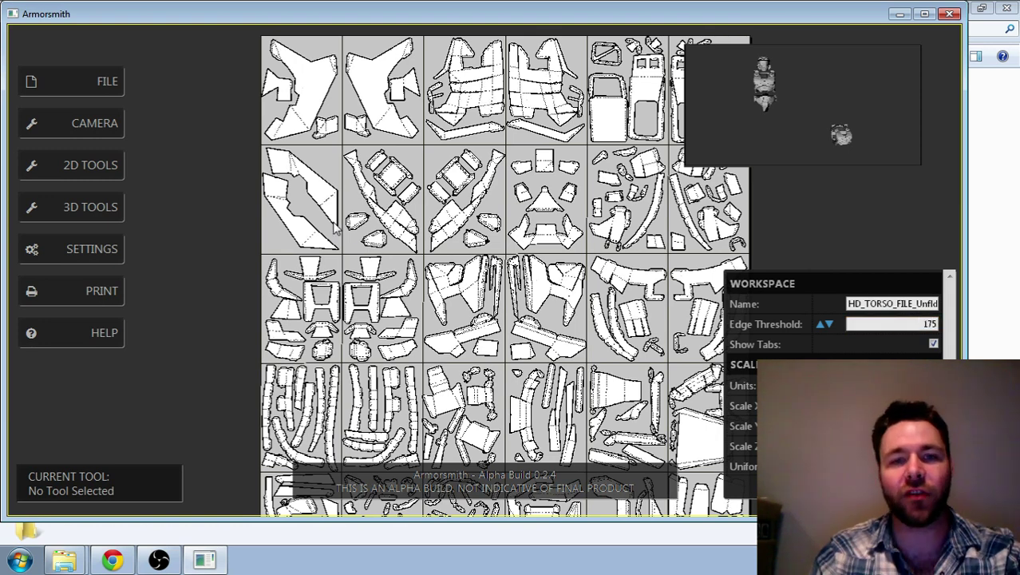
click(900, 117)
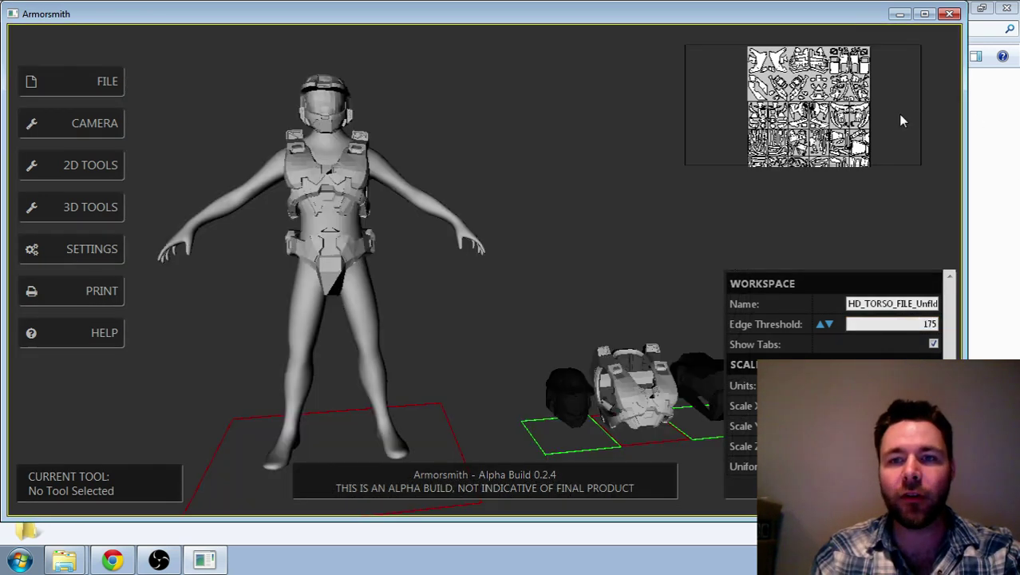